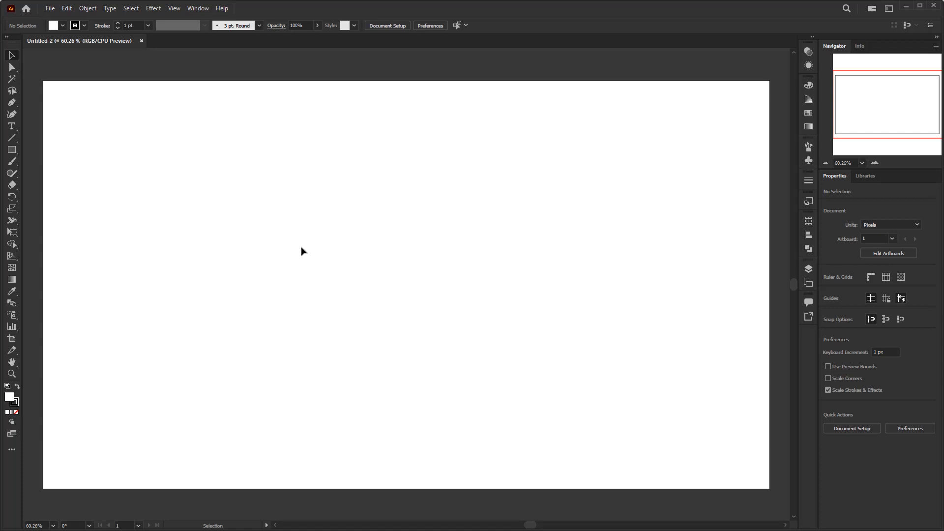
Draw a 1920 × 1080 px background rectangle that covers the entire artboard
left_click(13, 151)
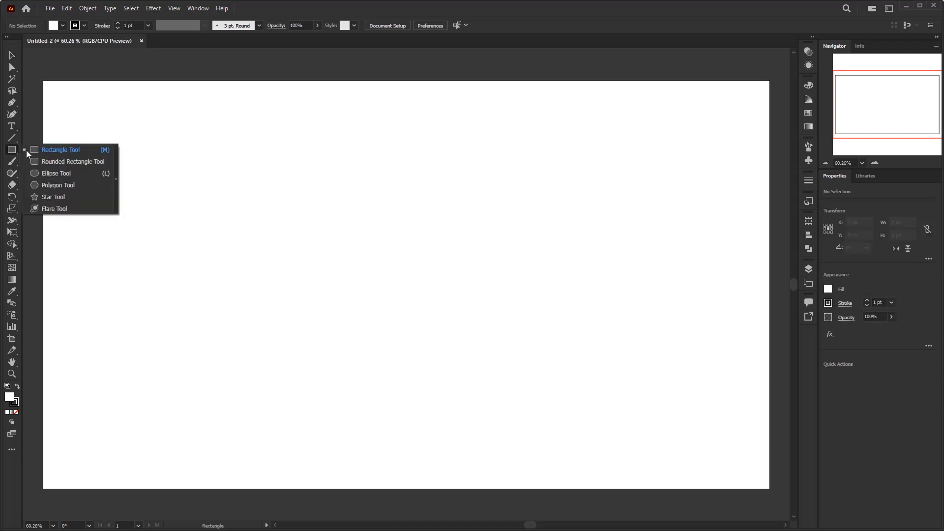
left_click_drag(43, 80, 770, 488)
key("v")
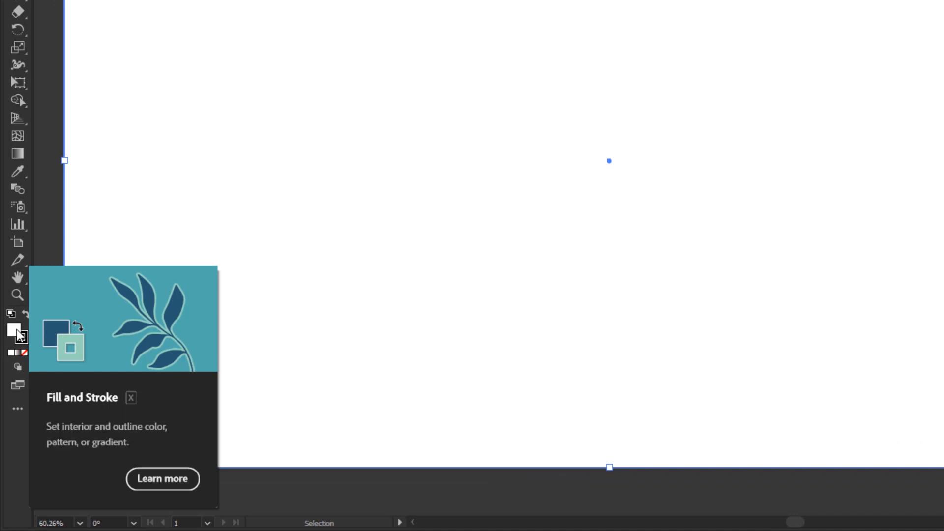
Fill the background rectangle with the very dark red colour #0F0202
double_click(18, 331)
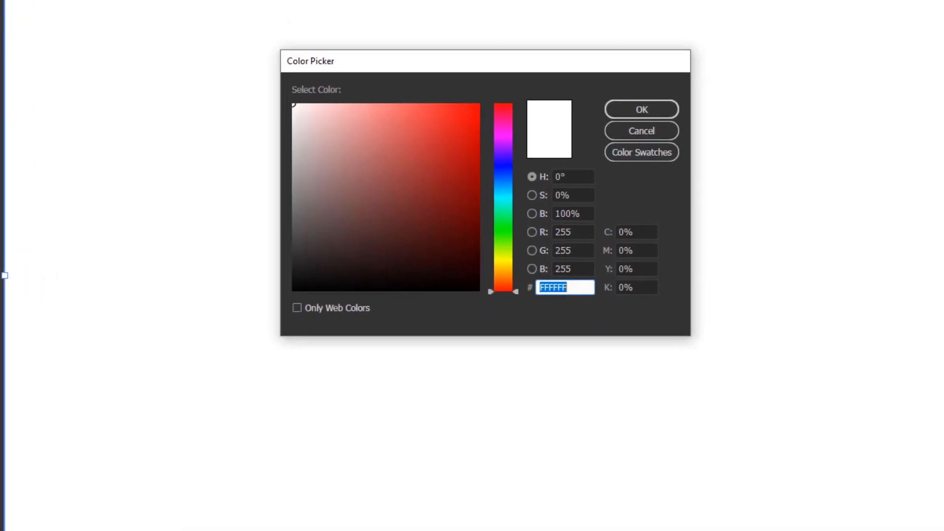
type("110202")
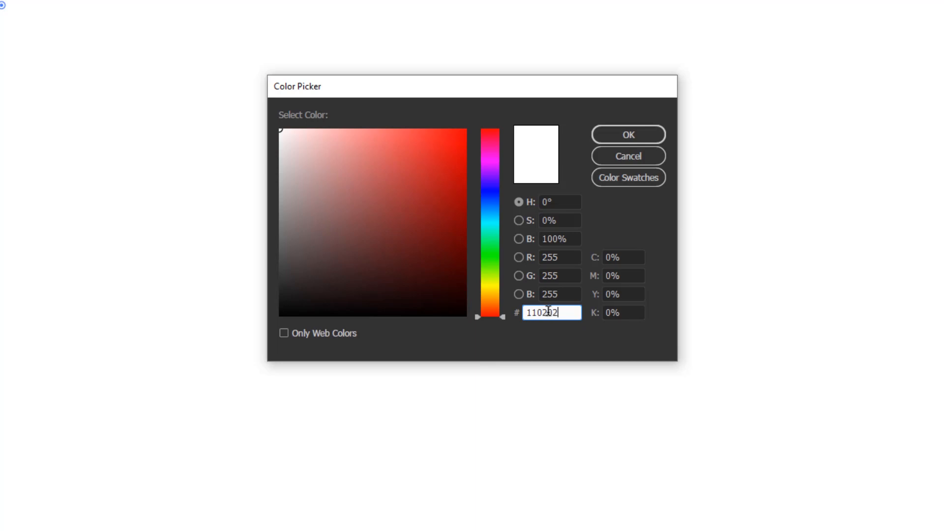
left_click(564, 219)
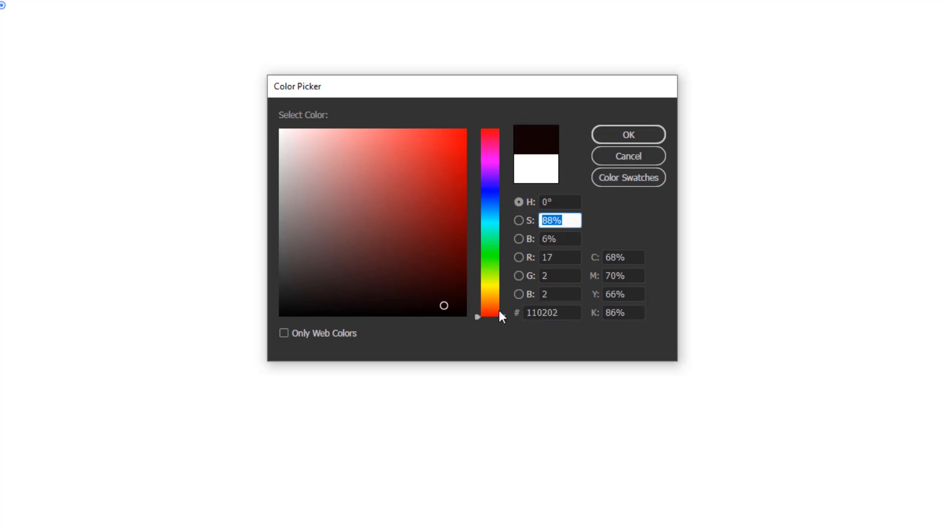
mouse_move(502, 317)
left_mouse_down()
mouse_move(503, 327)
mouse_move(500, 284)
mouse_move(500, 321)
left_mouse_up()
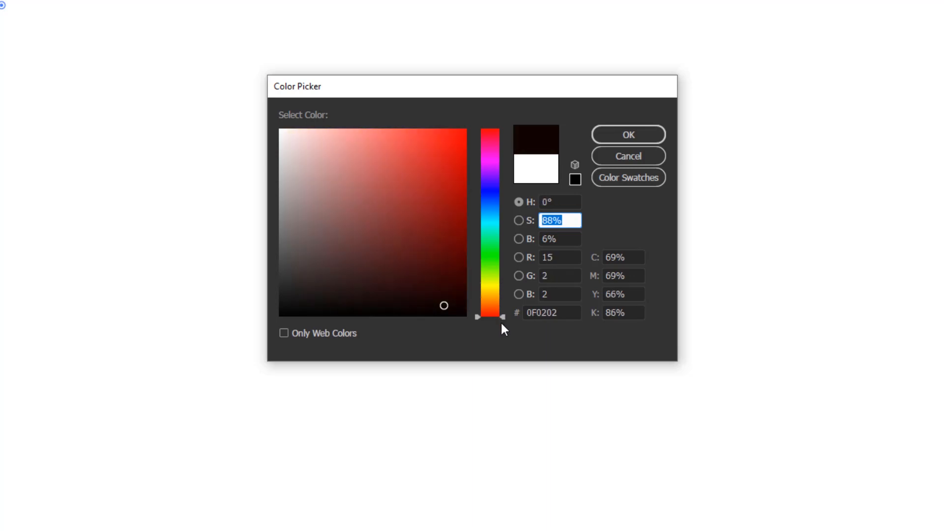
left_click(649, 132)
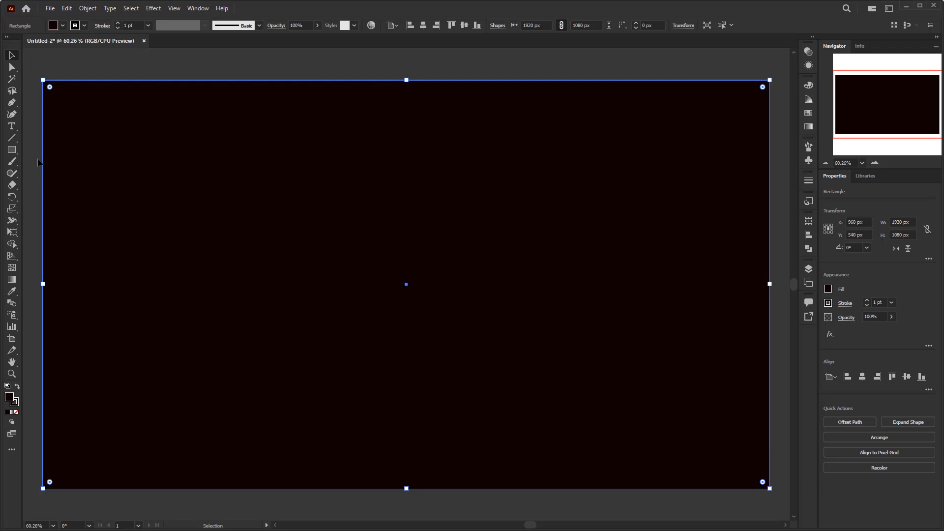
Create a 1000 × 20 px rectangle and centre it horizontally and vertically on the artboard
left_click(10, 150)
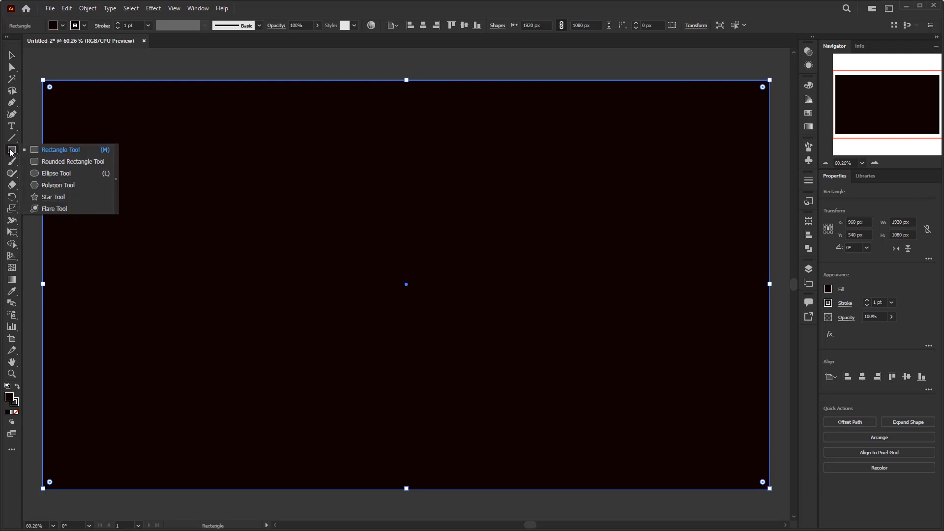
left_click(48, 151)
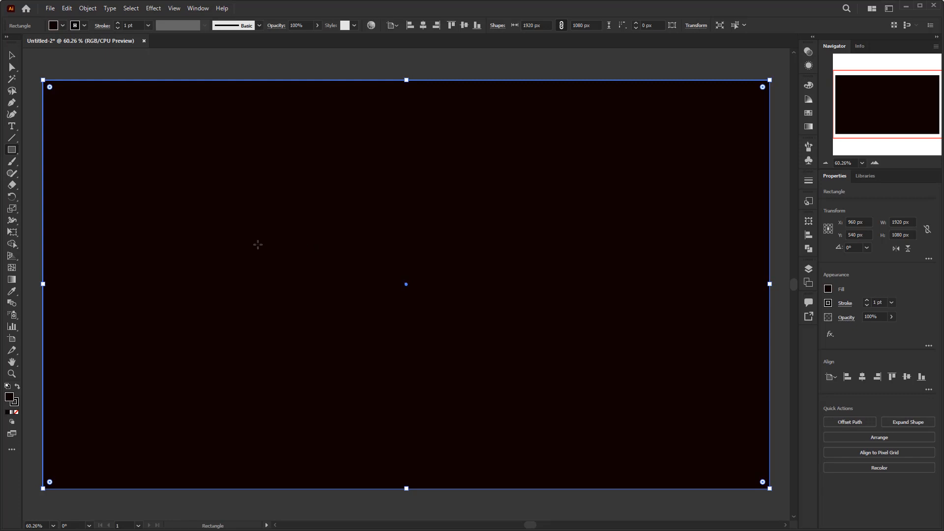
left_click(213, 225)
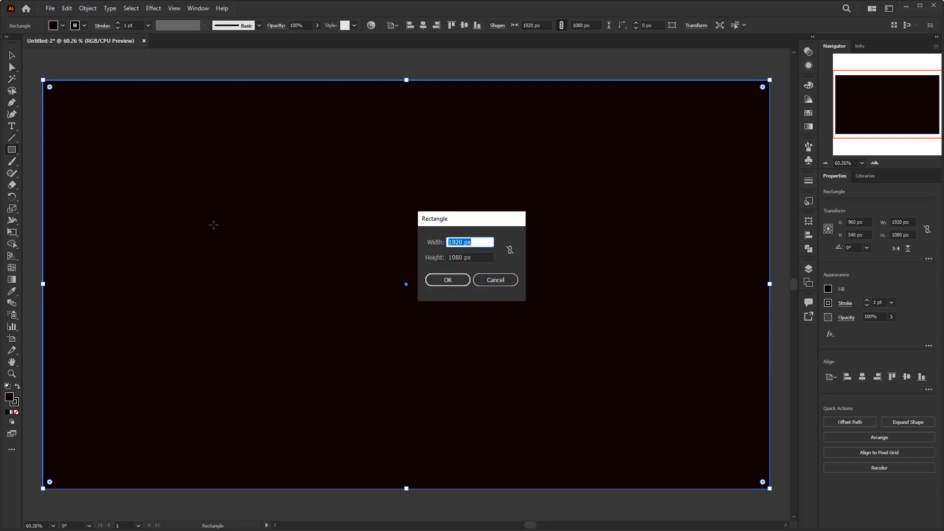
type("100")
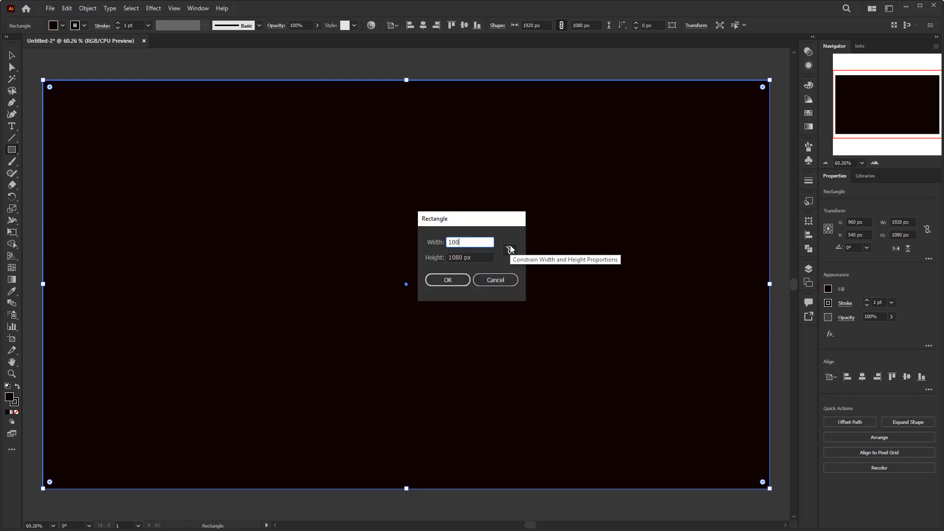
type("0")
key("Tab")
type("2")
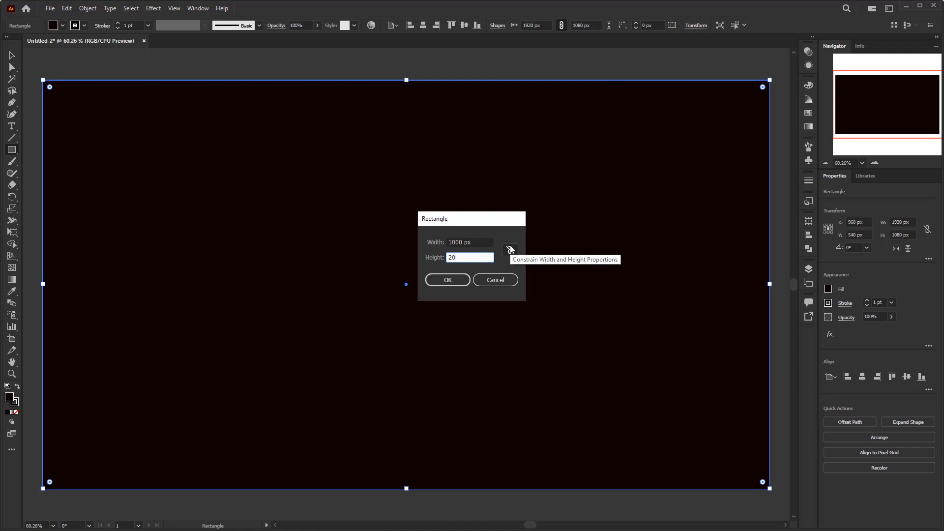
left_click(453, 281)
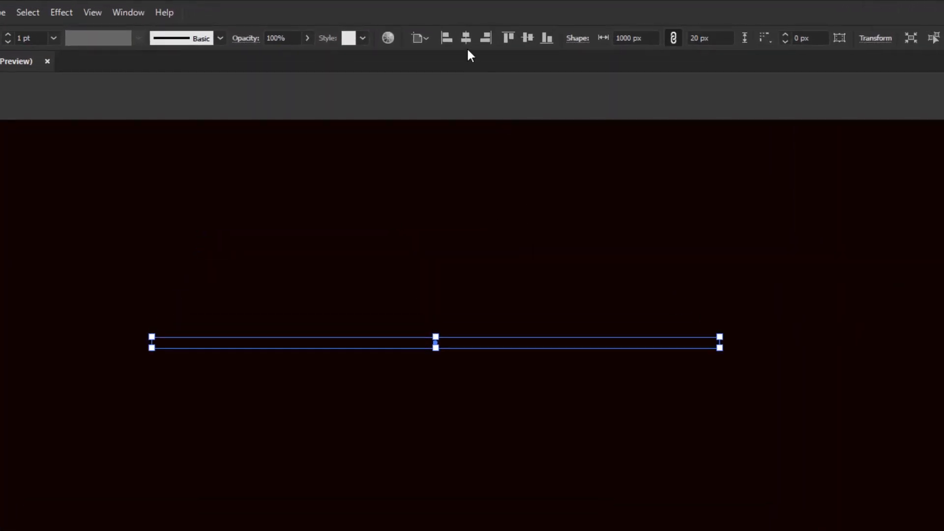
left_click(456, 35)
left_click(513, 35)
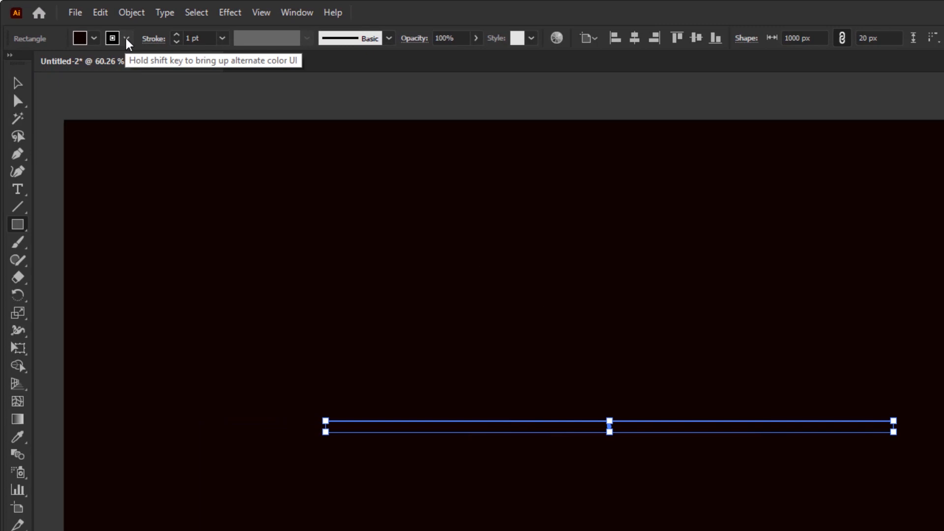
Remove the stroke from the thin rectangle and fill it with white
left_click(127, 39)
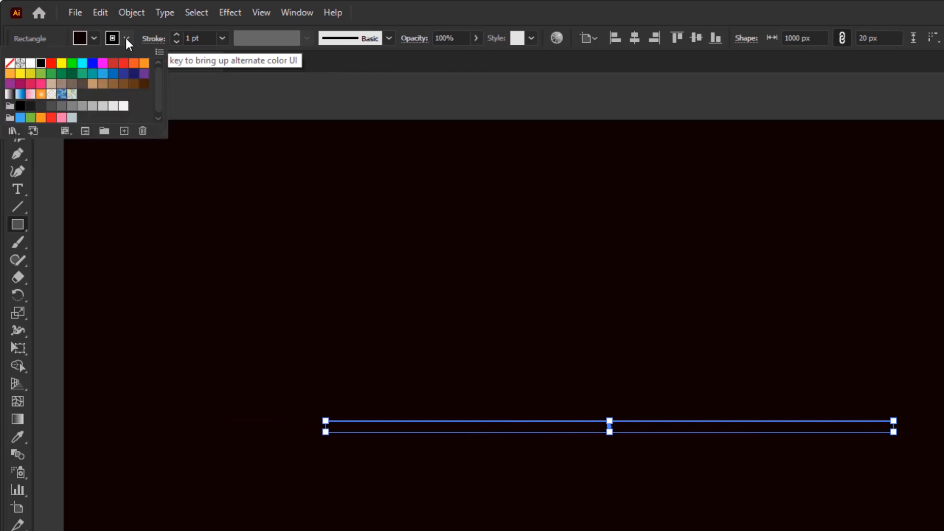
left_click(10, 68)
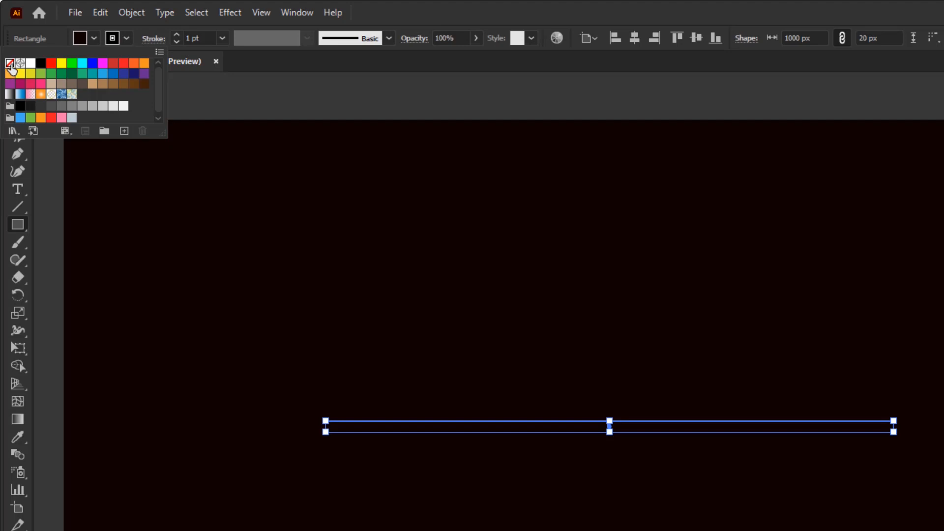
left_click(96, 40)
left_click(94, 39)
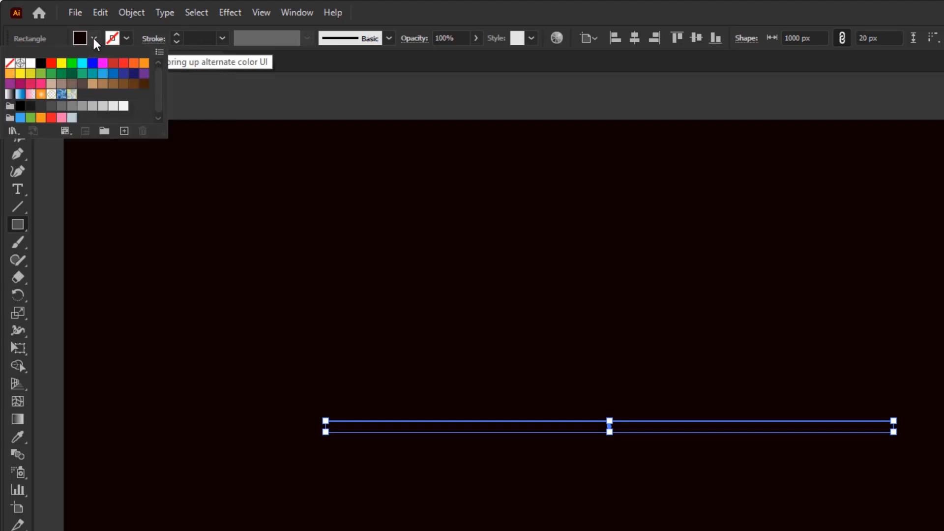
left_click(30, 63)
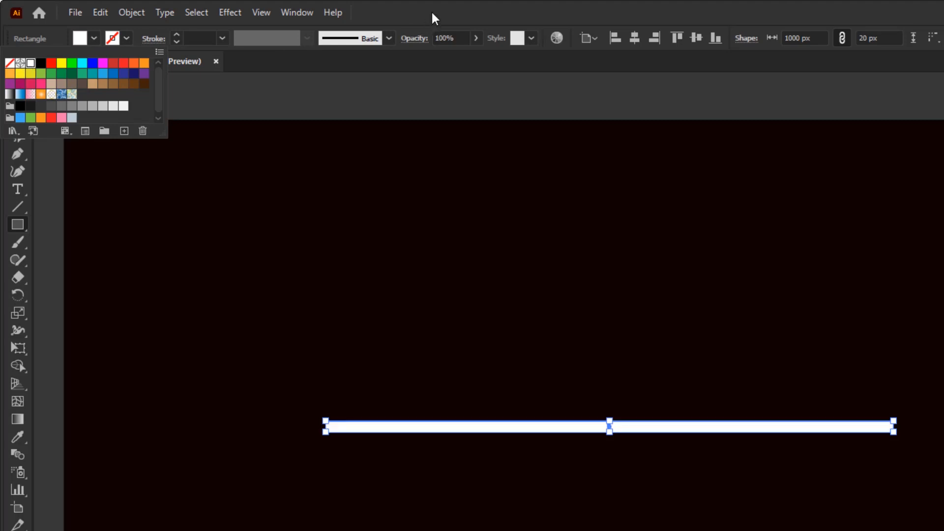
Fully round all corners of the thin white bar with the Direct Selection tool
left_click(421, 505)
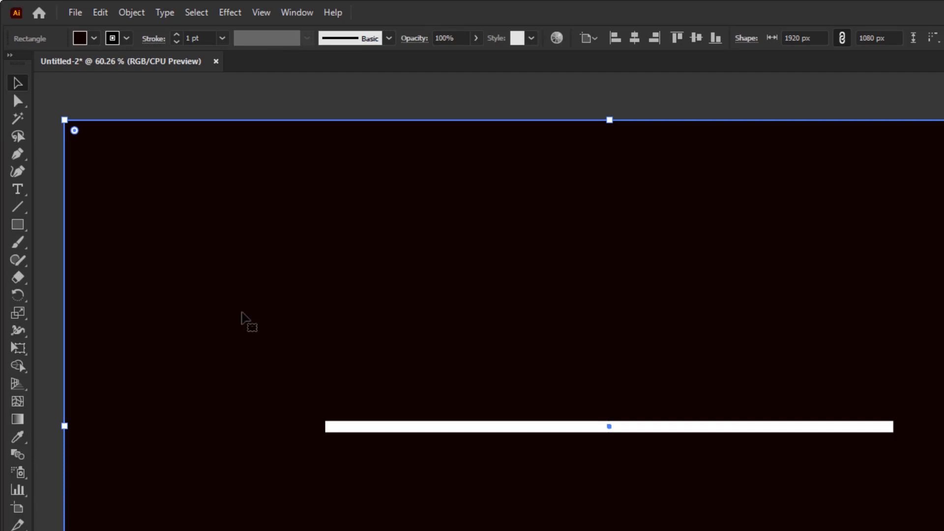
left_click(17, 102)
left_click(73, 101)
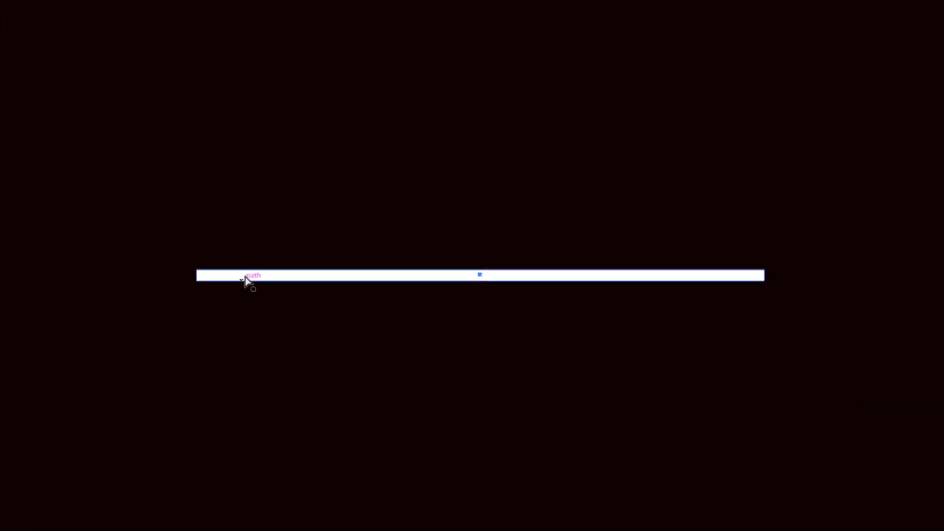
left_click(245, 277)
left_click_drag(207, 280, 303, 274)
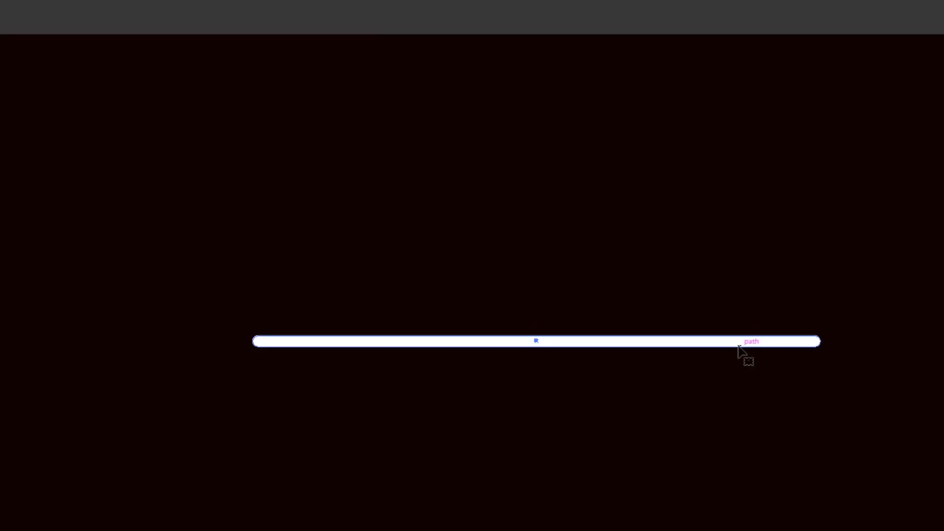
Offset the white bar's path by 70 px and fill the new outer shape with black
left_click(138, 13)
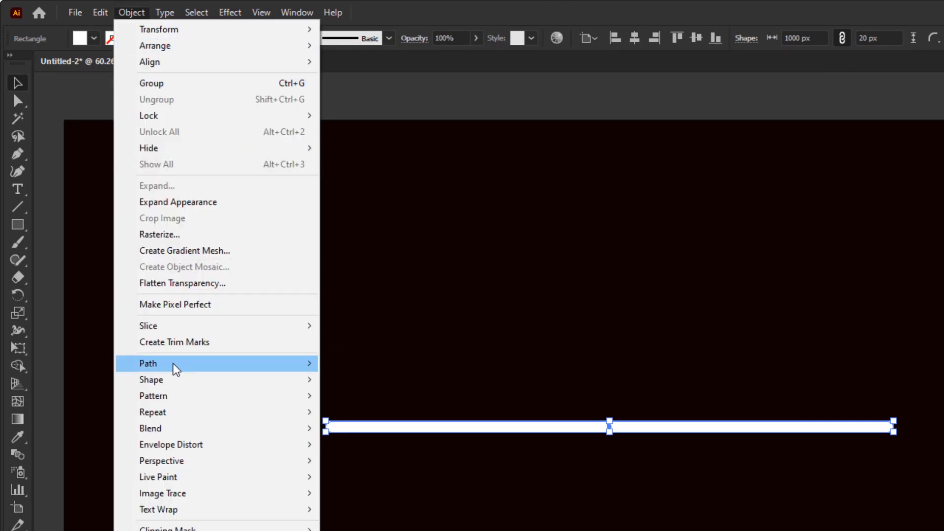
mouse_move(176, 369)
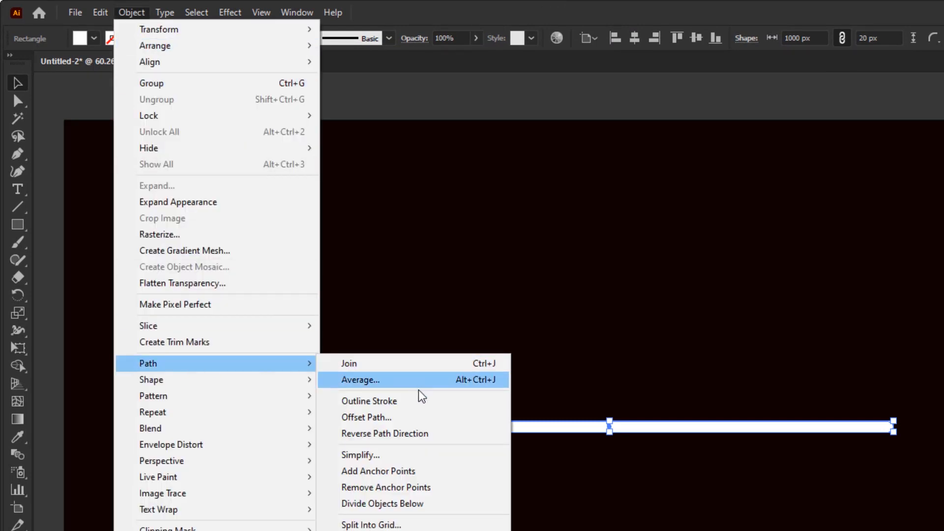
left_click(412, 404)
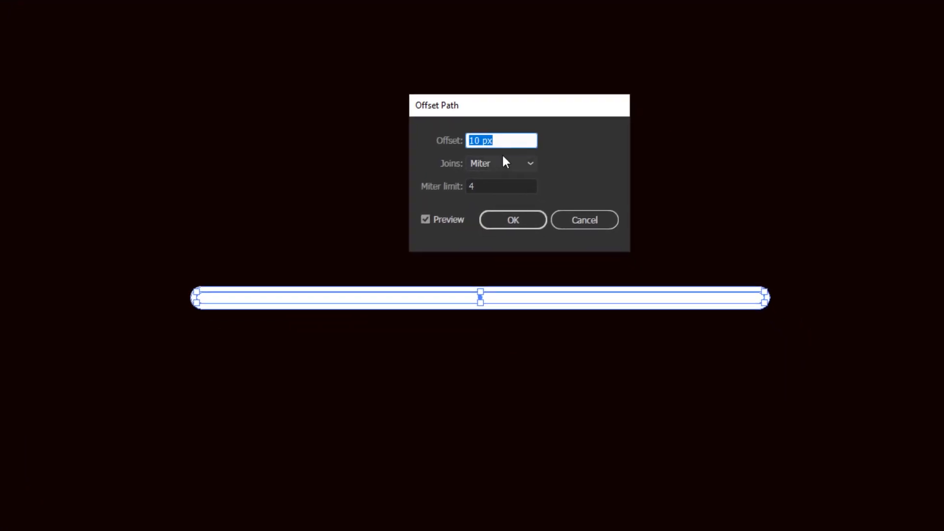
type("70")
left_click(515, 223)
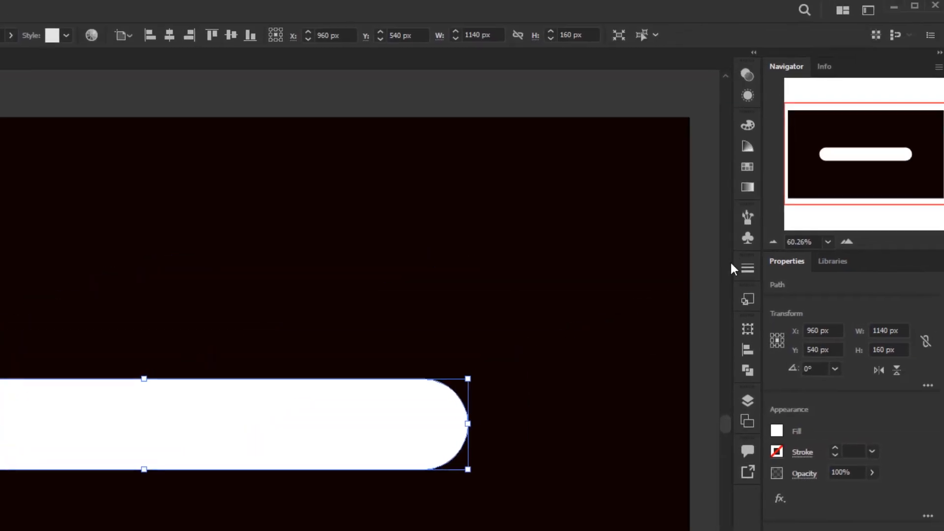
left_click(748, 167)
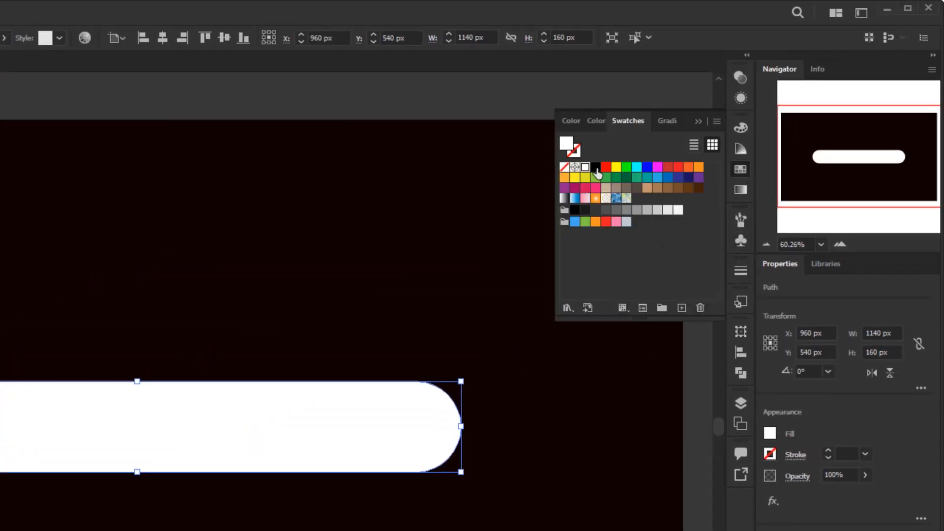
left_click(596, 168)
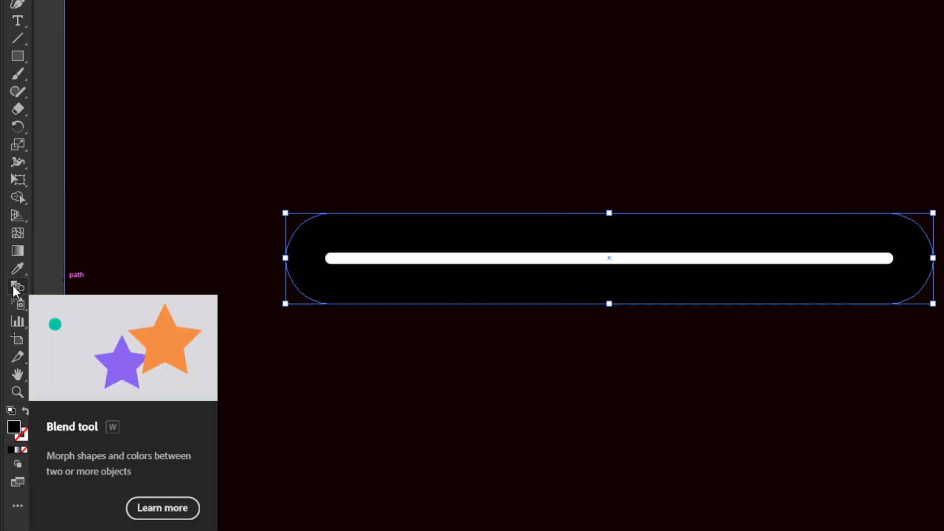
Blend the thin white bar with the larger black rounded shape using the Blend tool
left_click(13, 286)
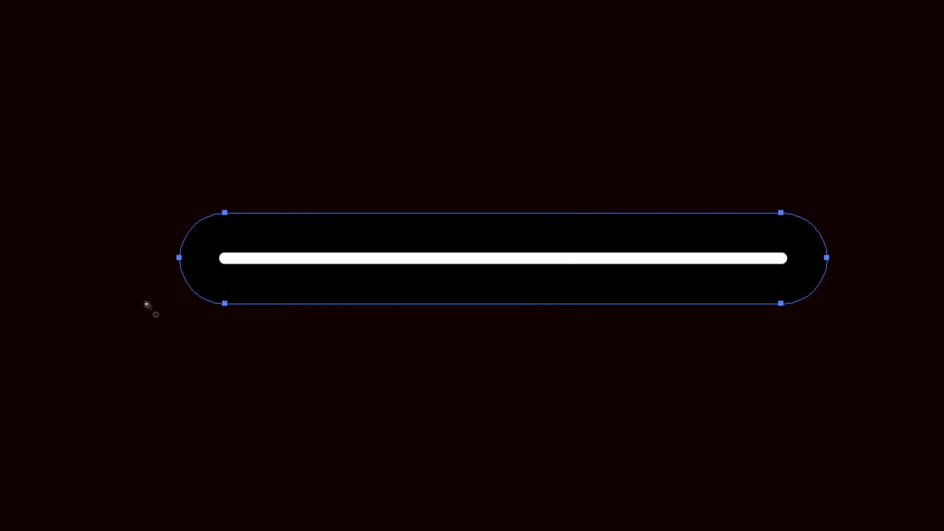
left_click(331, 257)
left_click(333, 227)
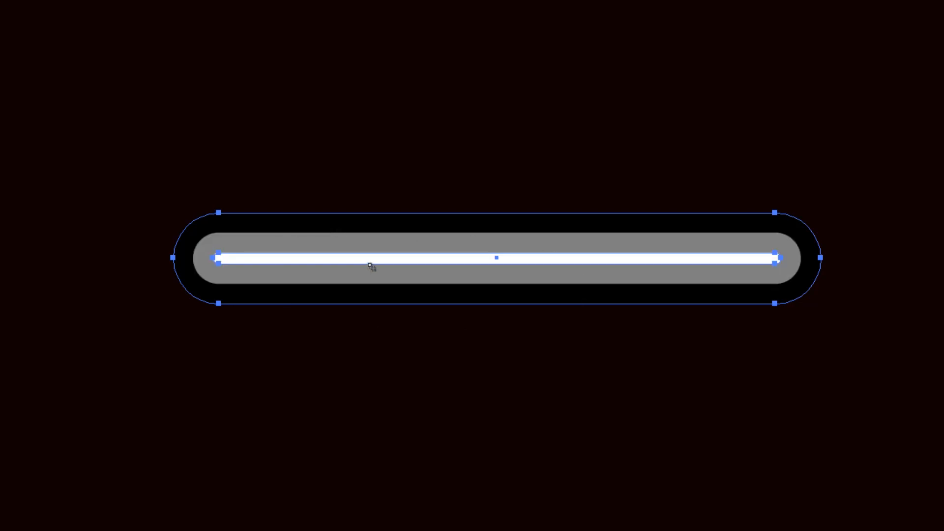
key("v")
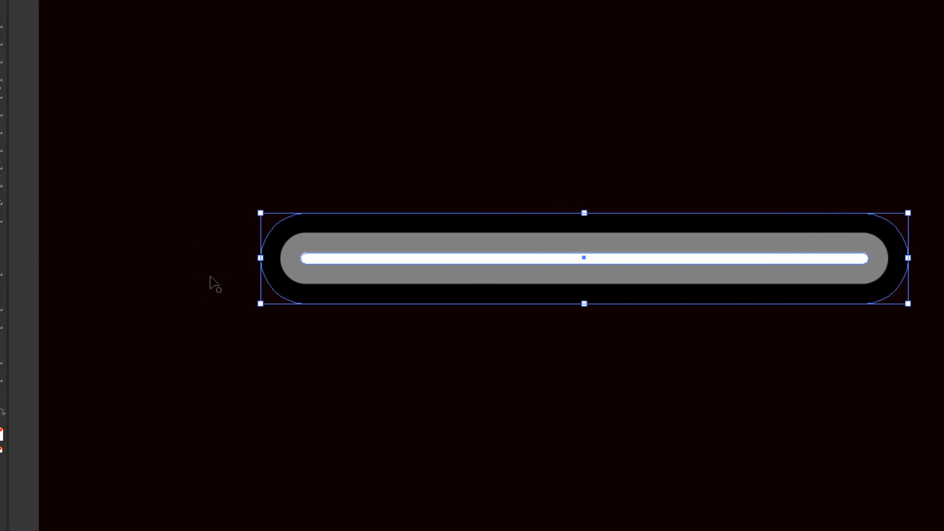
Set the blend's spacing to Specified Distance with a value of 1 px
double_click(17, 285)
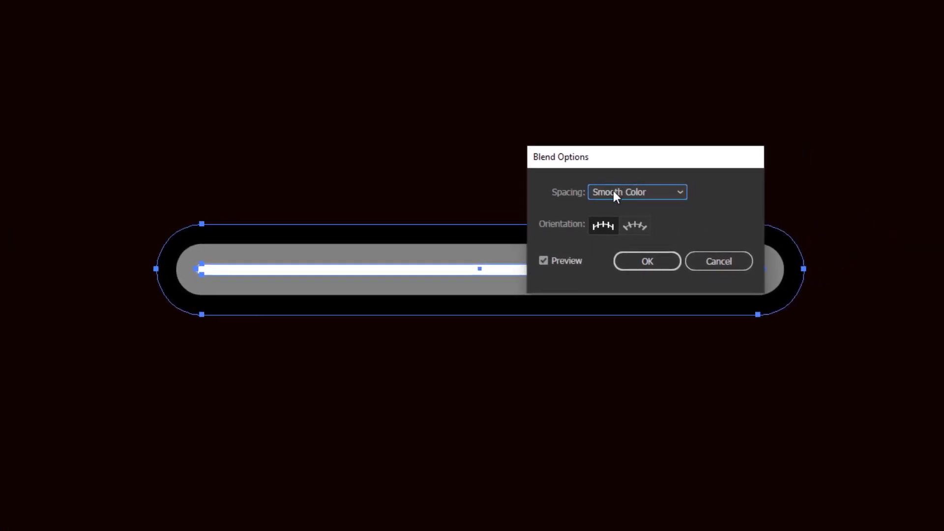
left_click(641, 194)
left_click(658, 242)
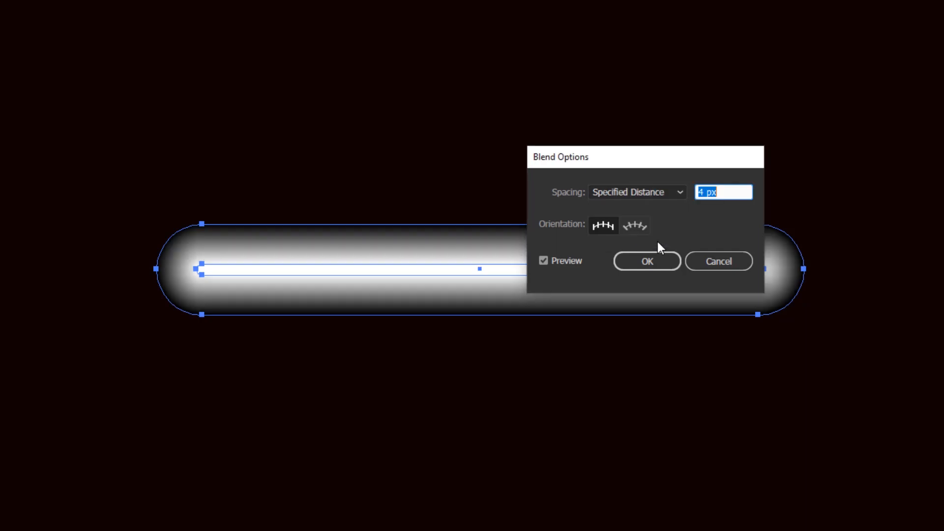
type("1")
left_click(642, 261)
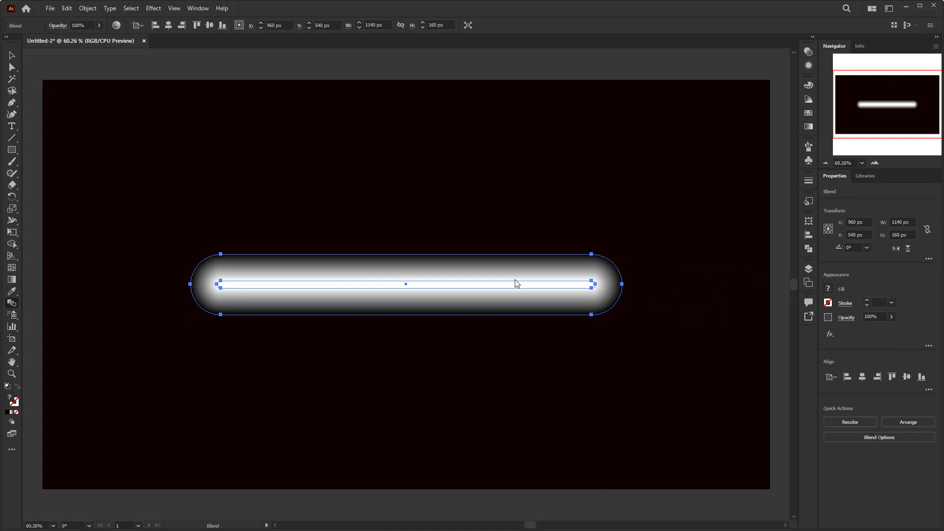
key("v")
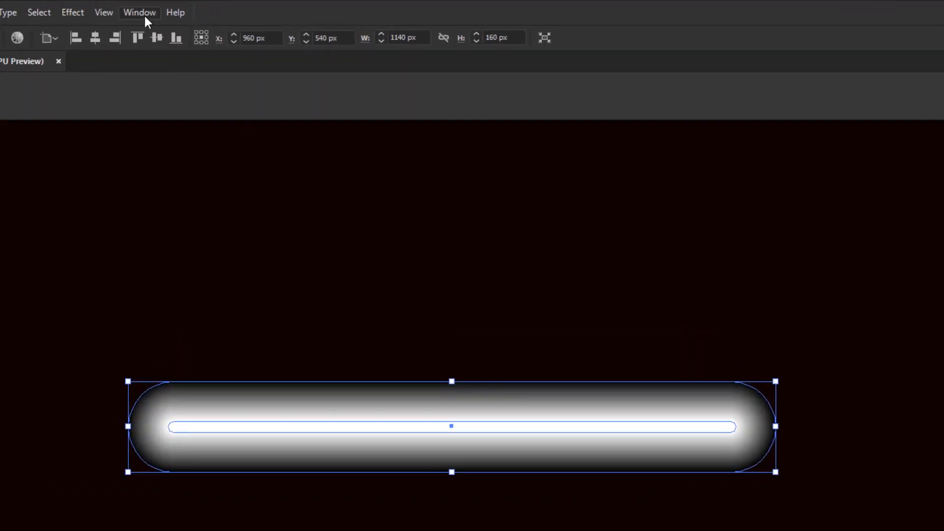
Set the blended bar's blending mode to Color Dodge and deselect it
left_click(179, 10)
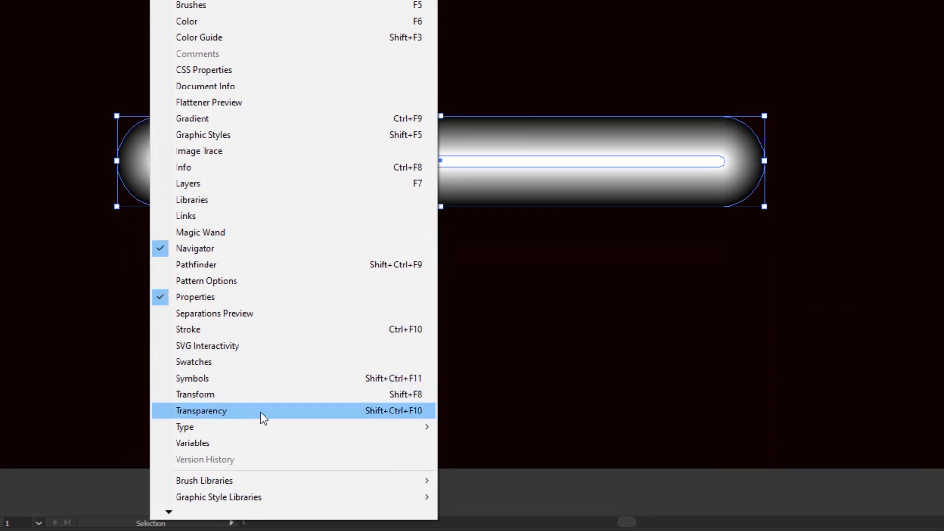
left_click(258, 411)
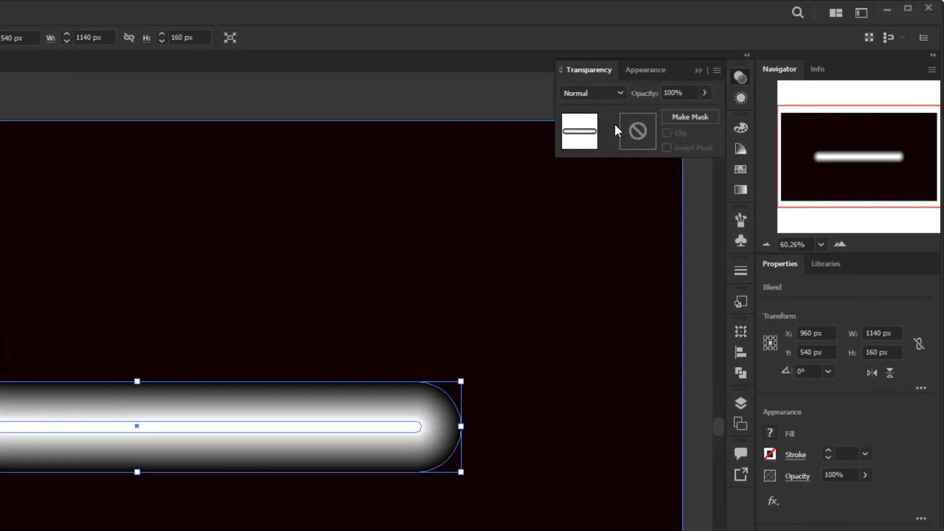
left_click(614, 93)
left_click(618, 91)
left_click(620, 94)
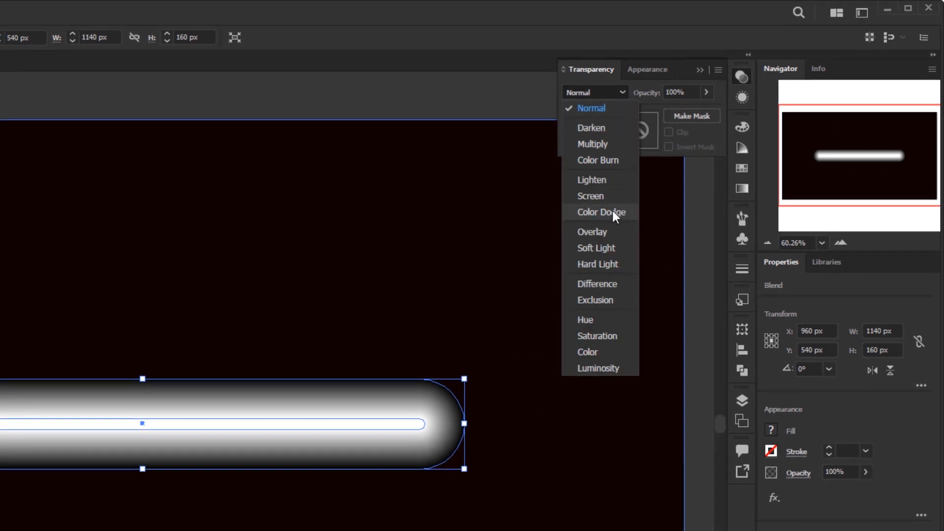
left_click(613, 211)
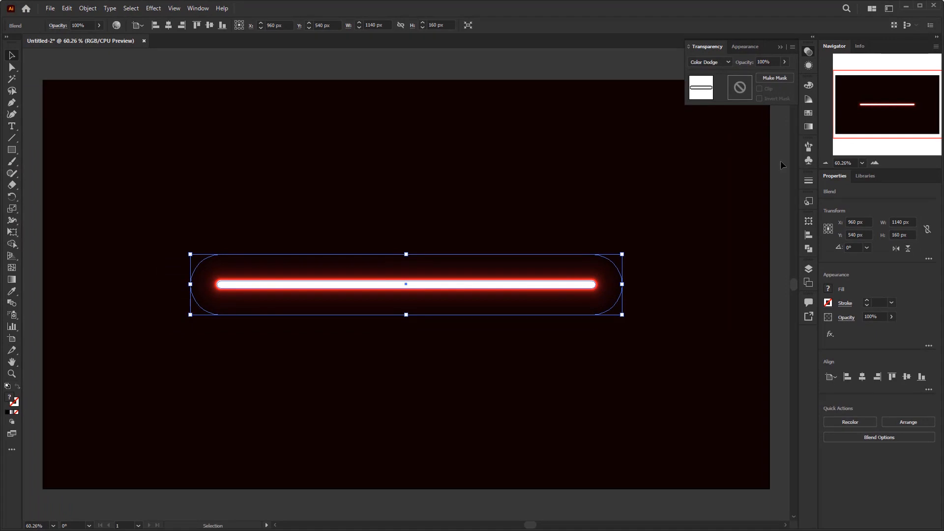
left_click(641, 57)
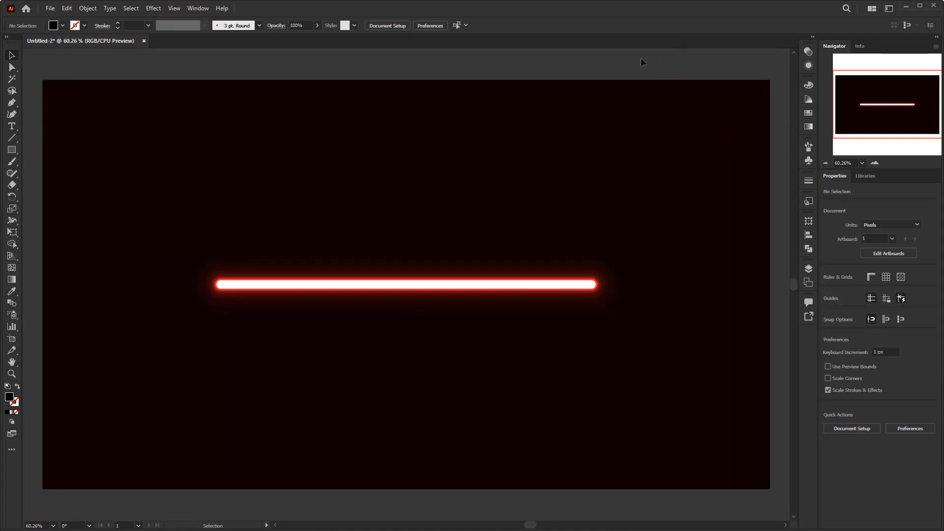
Paste the copied lightsaber hilt and move it horizontally onto the right end of the glowing bar
key("a")
key("ctrl+v")
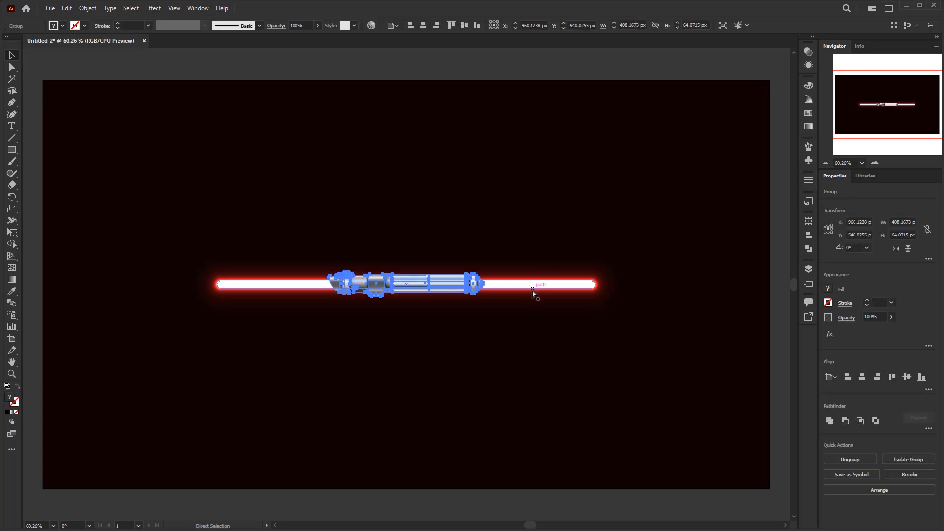
key("v")
left_click_drag(474, 290, 726, 296)
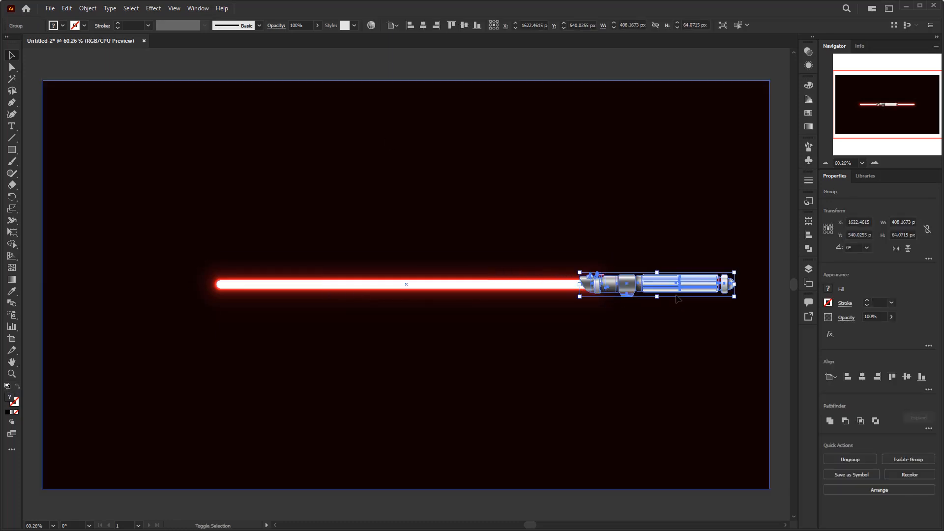
Group the glowing blade with the hilt and center the group horizontally on the artboard
left_click(782, 279)
left_click(533, 286)
left_click(664, 289, "shift")
key("ctrl+g")
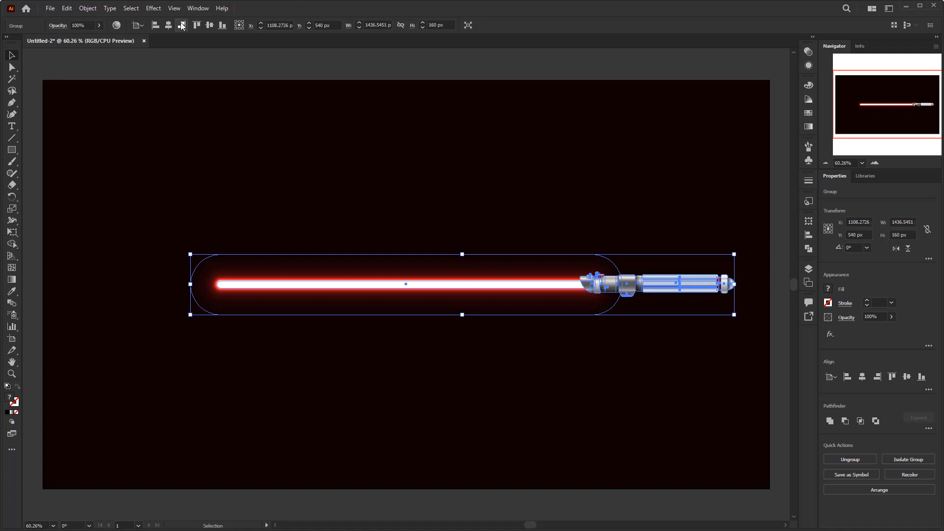
left_click(171, 25)
left_click(233, 59)
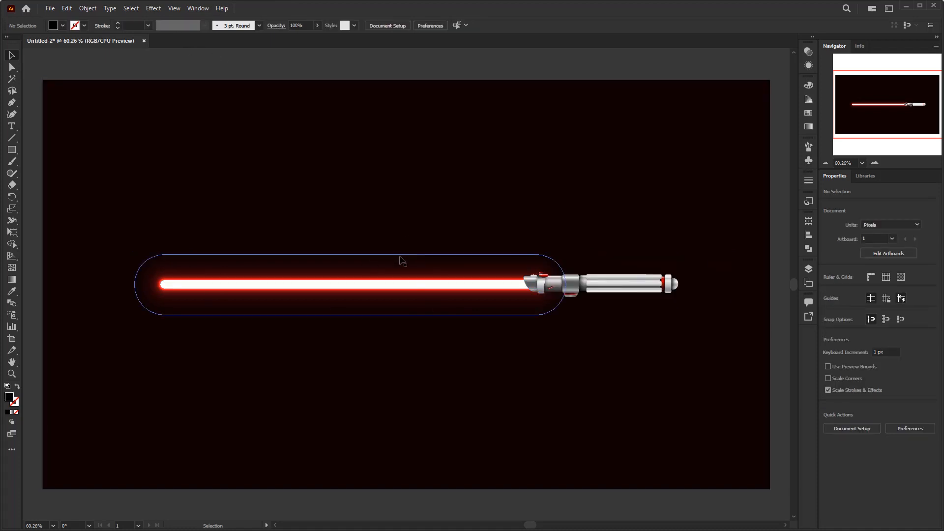
Save the dark background rectangle's fill as a new global process color swatch named R=15 G=2 B=2
left_click(373, 98)
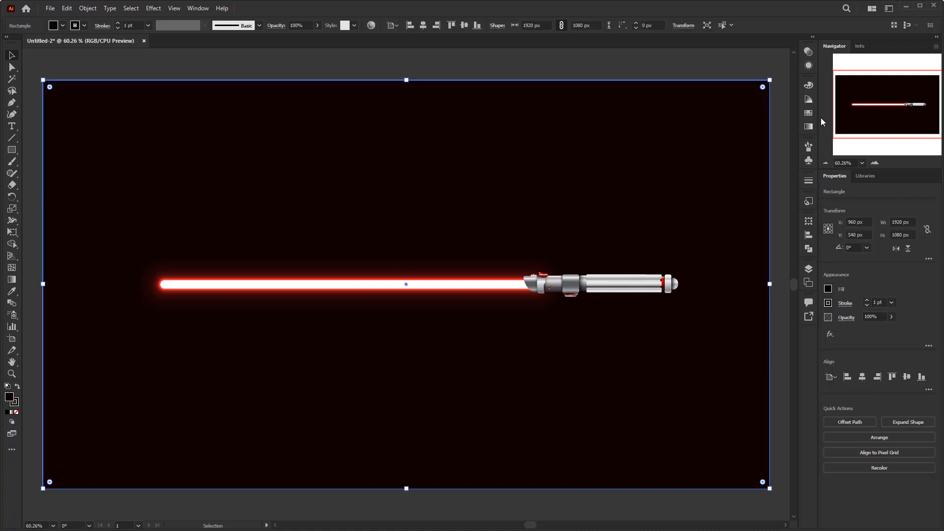
left_click(810, 113)
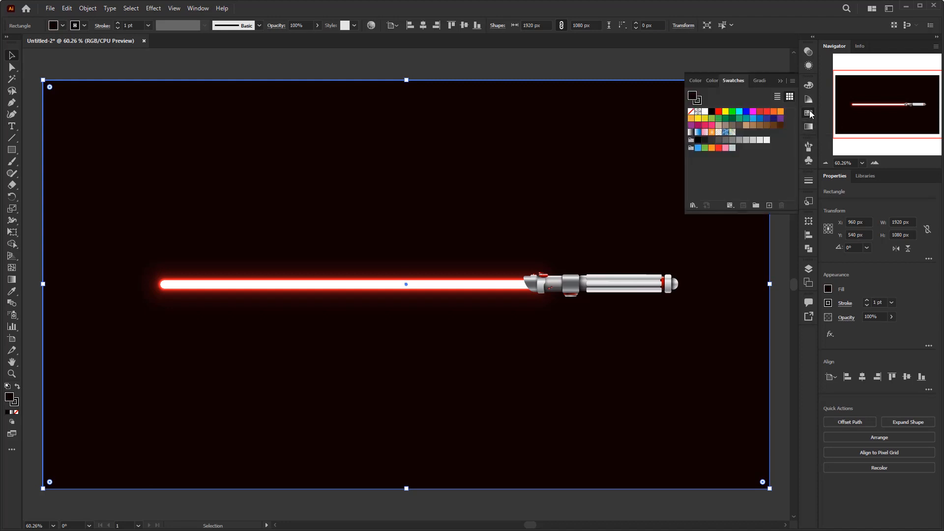
left_click(809, 113)
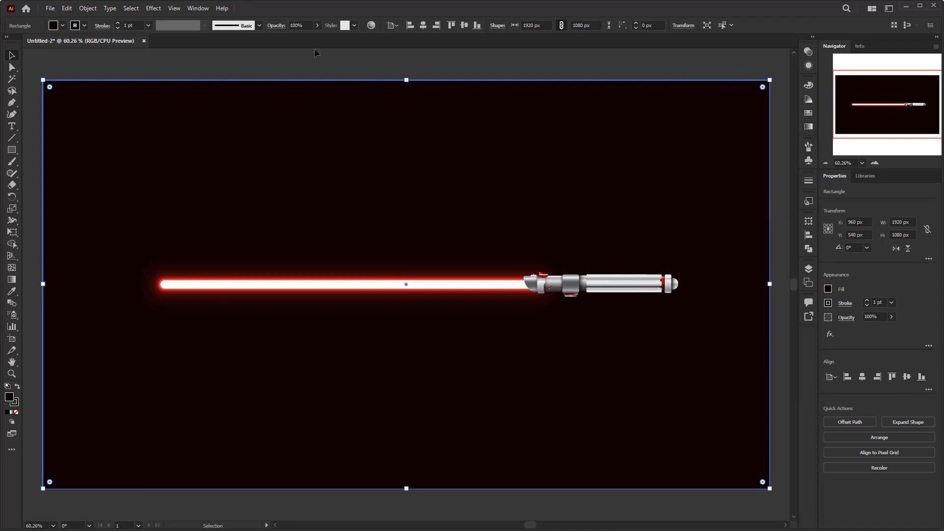
left_click(197, 9)
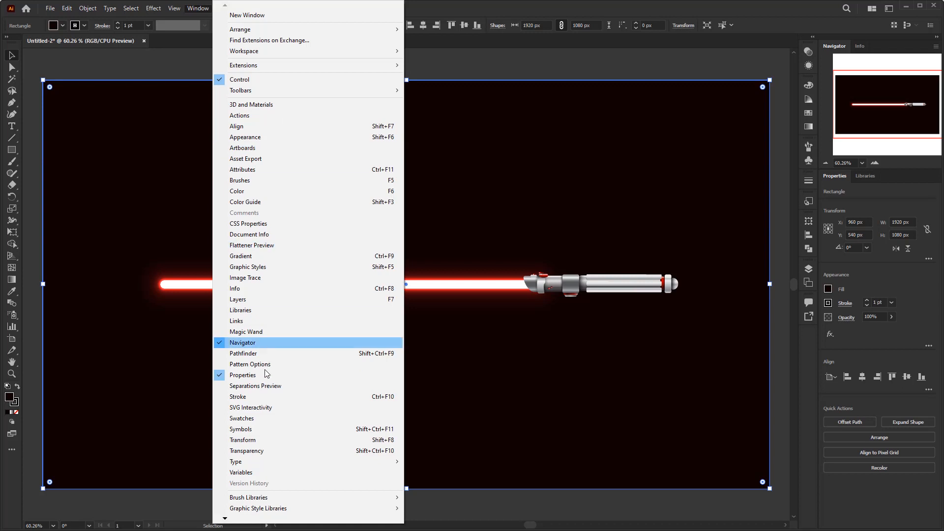
left_click(264, 419)
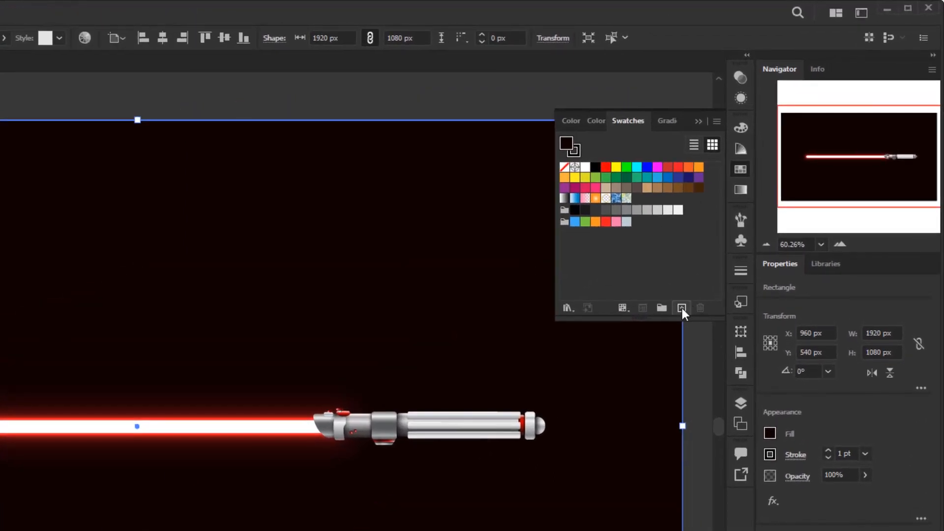
left_click(681, 308)
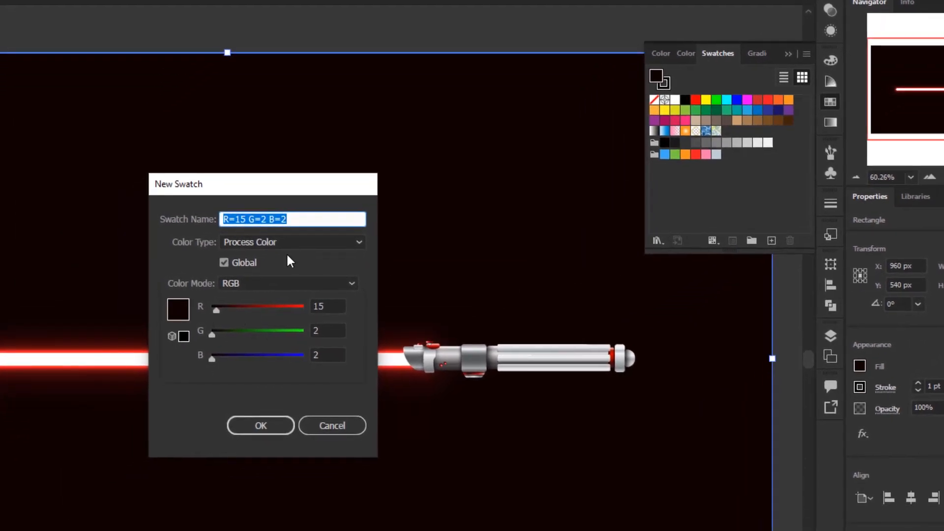
left_click(240, 263)
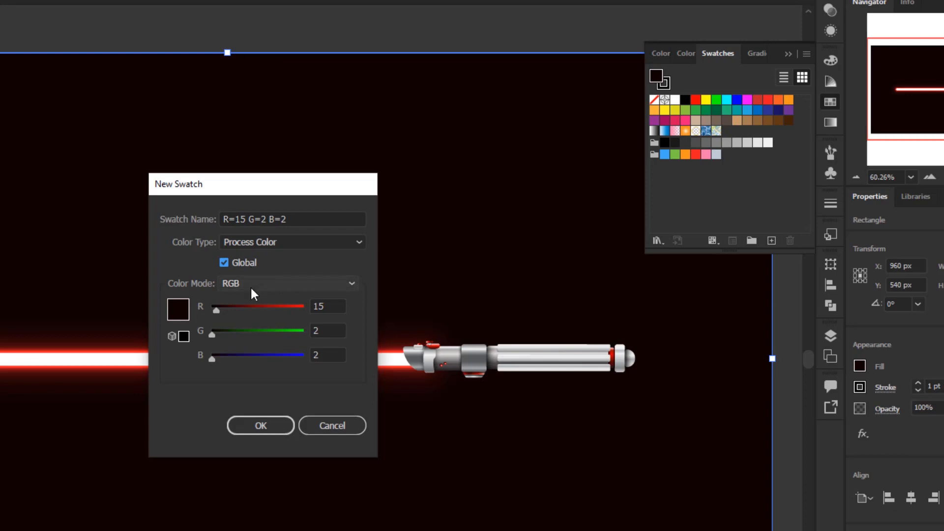
left_click(262, 423)
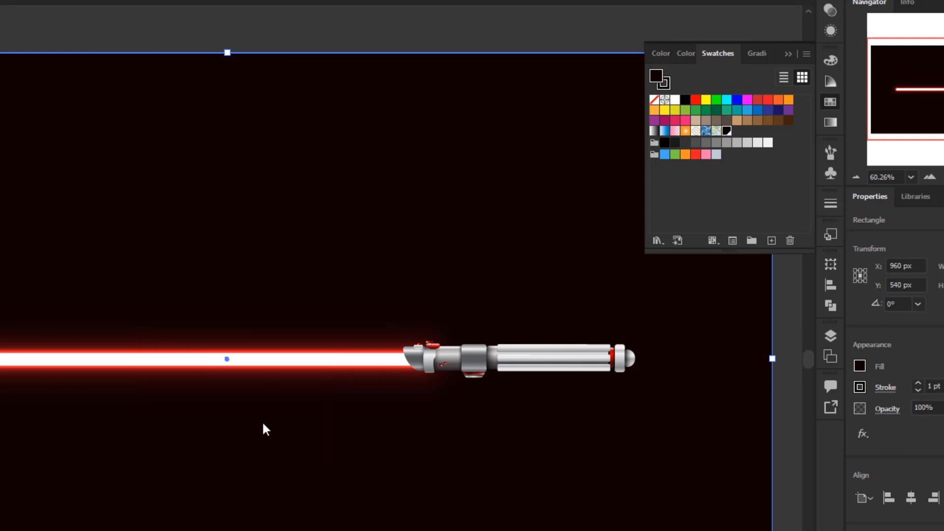
Edit the new global background swatch with preview on, switching its color mode to HSB and setting the hue to 360°
left_click(740, 132)
left_click(728, 131)
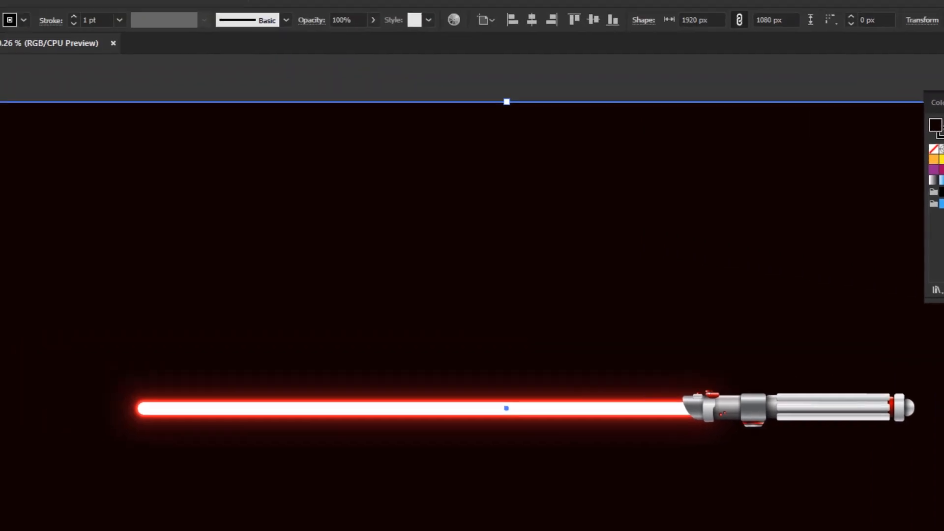
double_click(727, 132)
left_click_drag(427, 118, 435, 177)
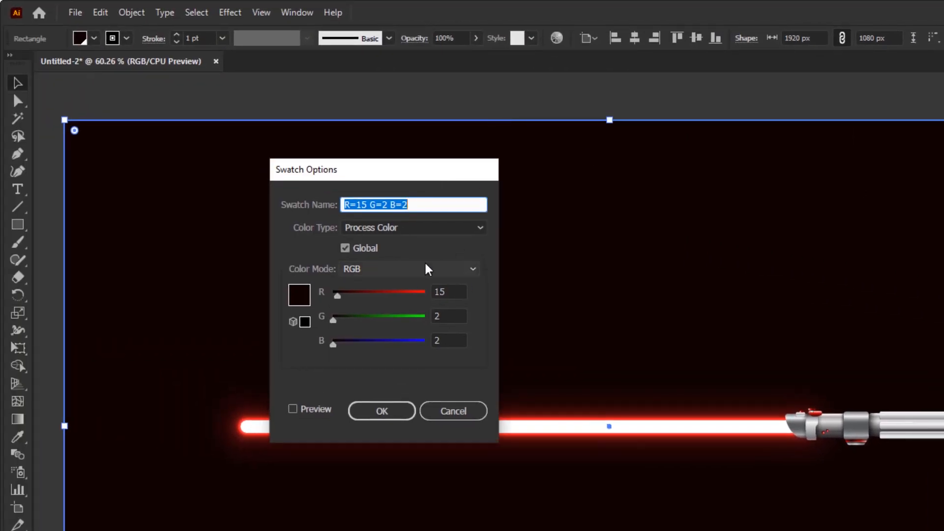
left_click_drag(375, 176, 367, 153)
left_click(298, 385)
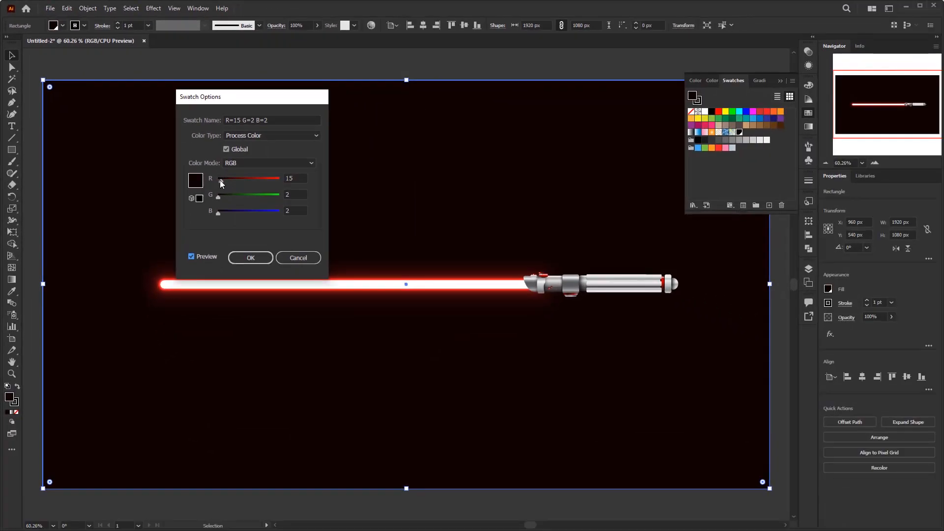
left_click(263, 165)
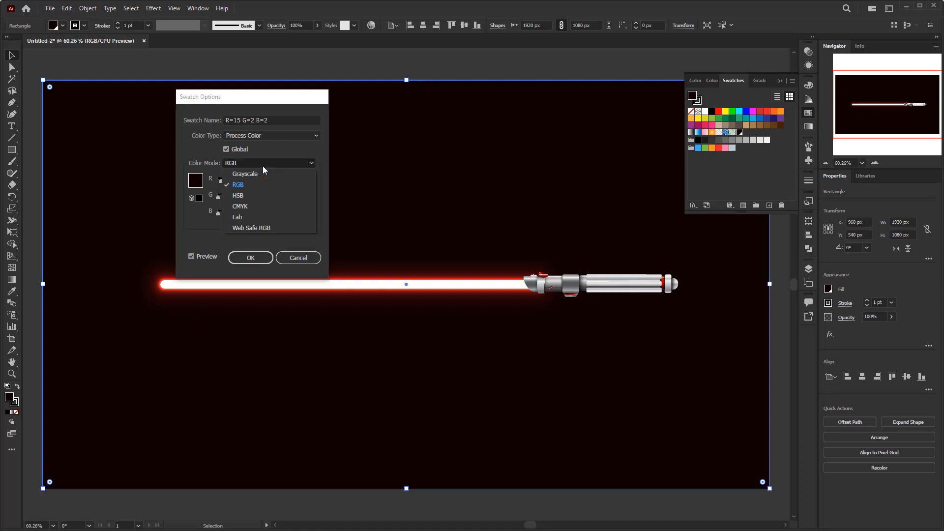
left_click(238, 196)
left_click_drag(220, 180, 298, 179)
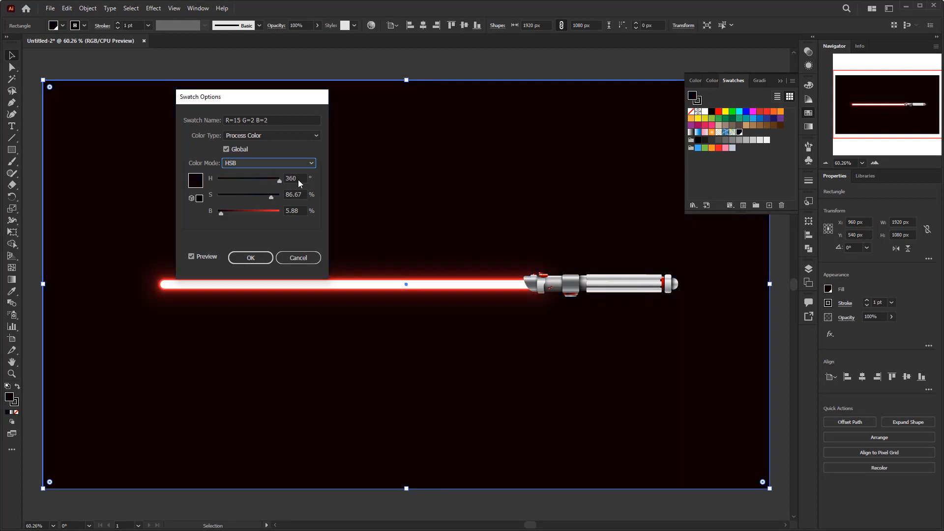
left_click(251, 258)
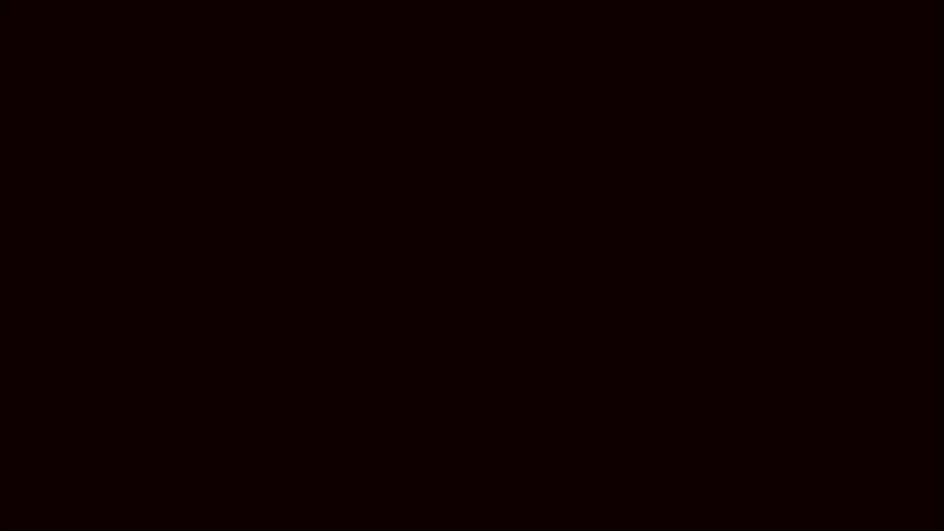